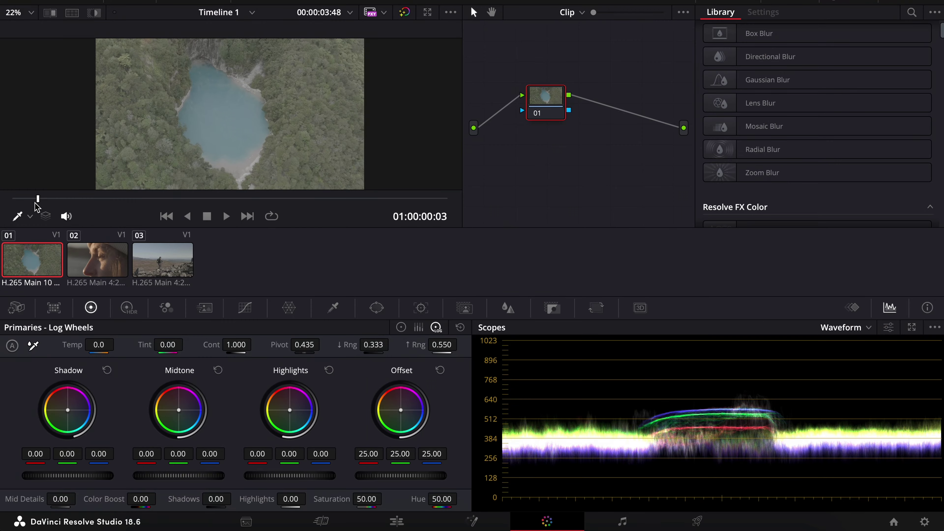
# Scrub the playhead across drone lake clip 01 to preview its full length
pyautogui.moveTo(33, 206); pyautogui.dragTo(123, 242)
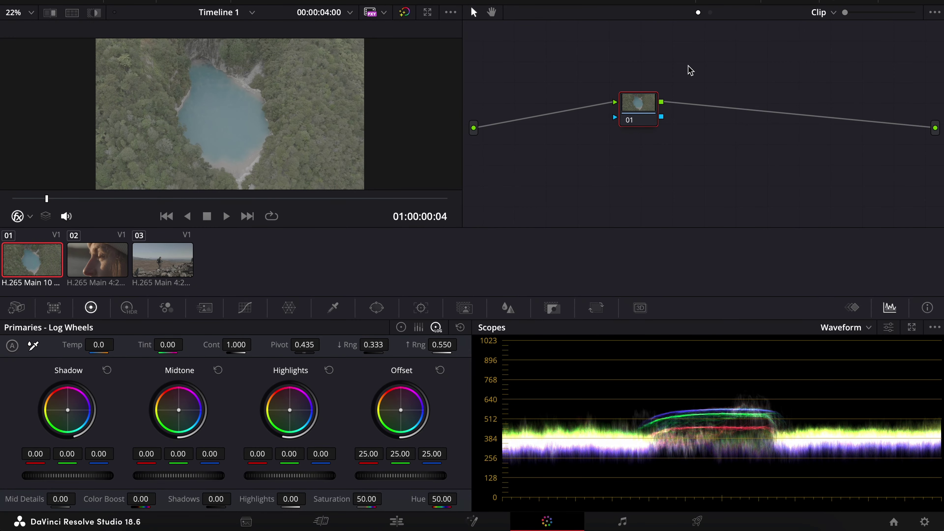
pyautogui.moveTo(643, 110); pyautogui.dragTo(697, 111)
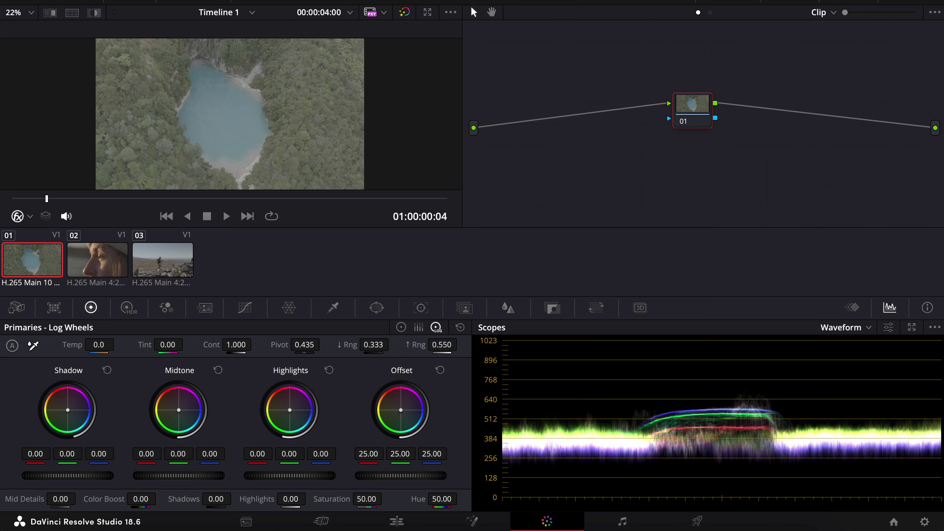
# Search the OpenFX Library for 'dehan' and drop Dehancer Pro 7.1.0 onto node 01
pyautogui.click(841, 1)
pyautogui.click(754, 36)
pyautogui.write('dehan')
pyautogui.moveTo(765, 86); pyautogui.dragTo(575, 107)
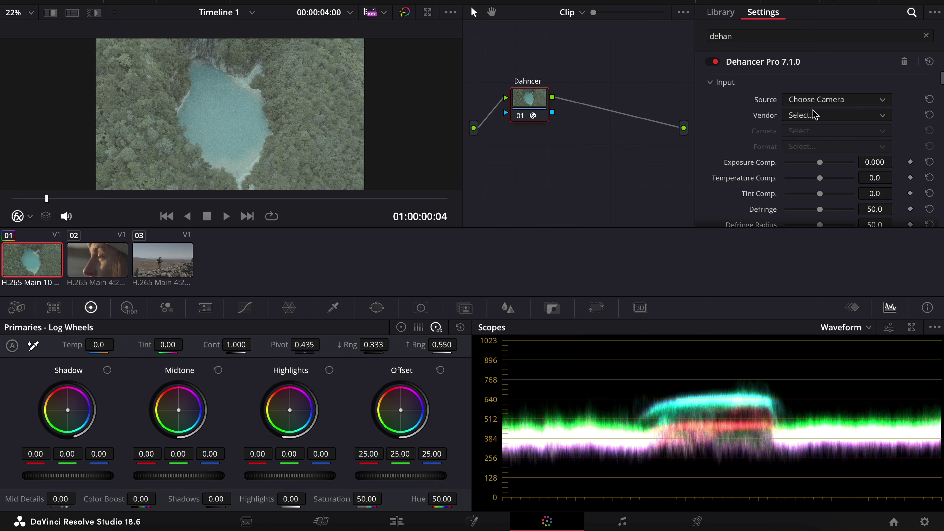
pyautogui.click(820, 116)
pyautogui.click(810, 202)
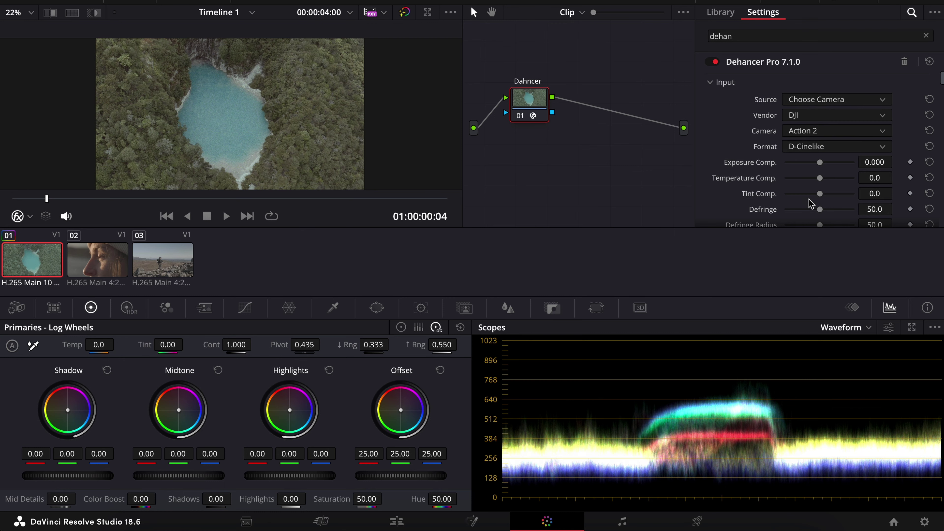
pyautogui.click(816, 131)
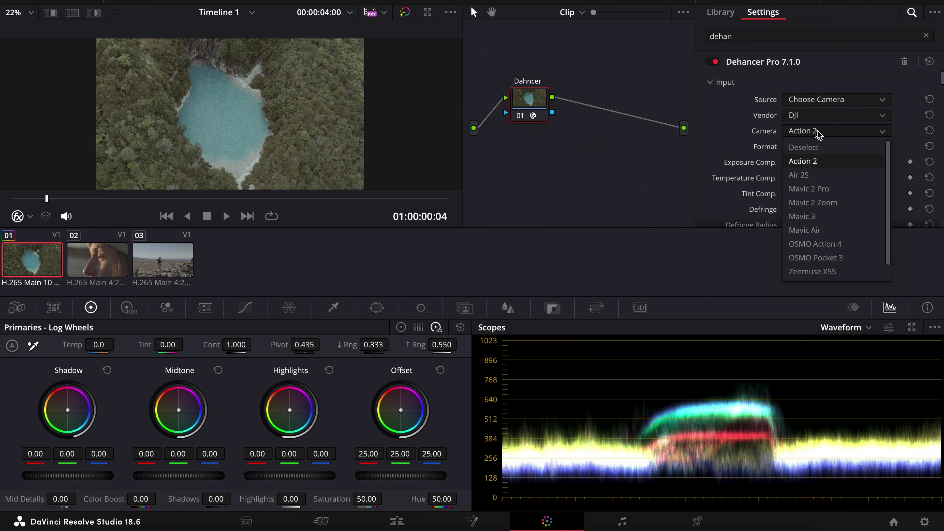
# Choose DJI Mavic 3 as Dehancer's input camera
pyautogui.click(822, 216)
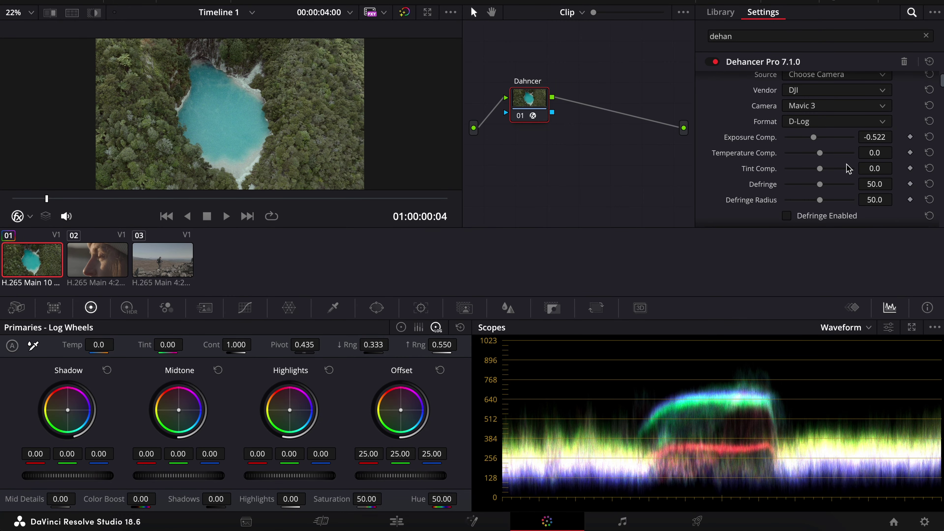
# Browse Dehancer's film profile list and keep Kodak Vision3 250D selected
pyautogui.scroll(-10, 849, 168)
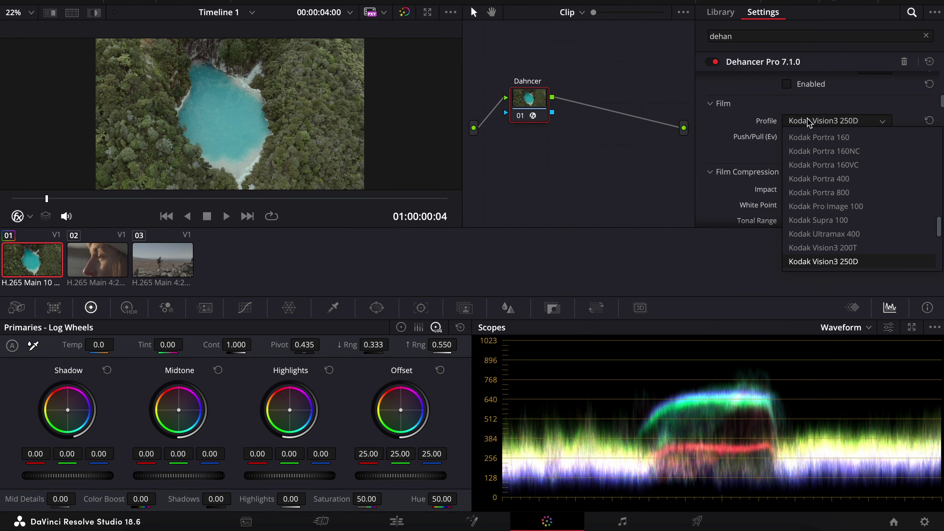
pyautogui.scroll(4, 855, 168)
pyautogui.scroll(2, 858, 168)
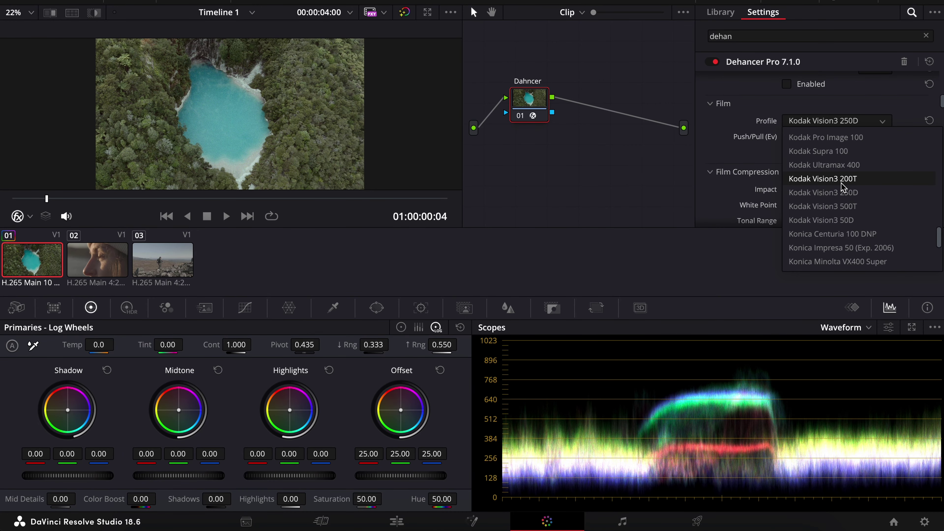
pyautogui.click(852, 193)
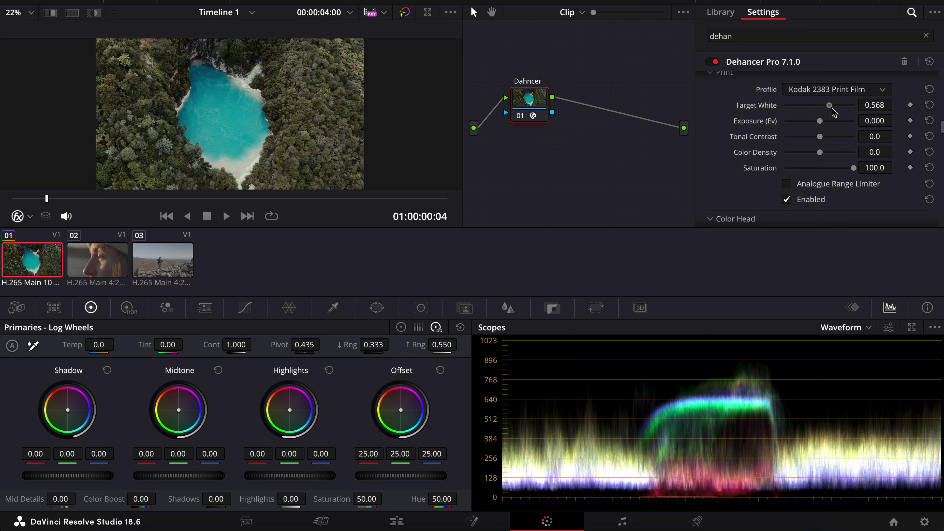
# Adjust the Kodak 2383 print Target White toward -0.386
pyautogui.moveTo(797, 128); pyautogui.dragTo(832, 128)
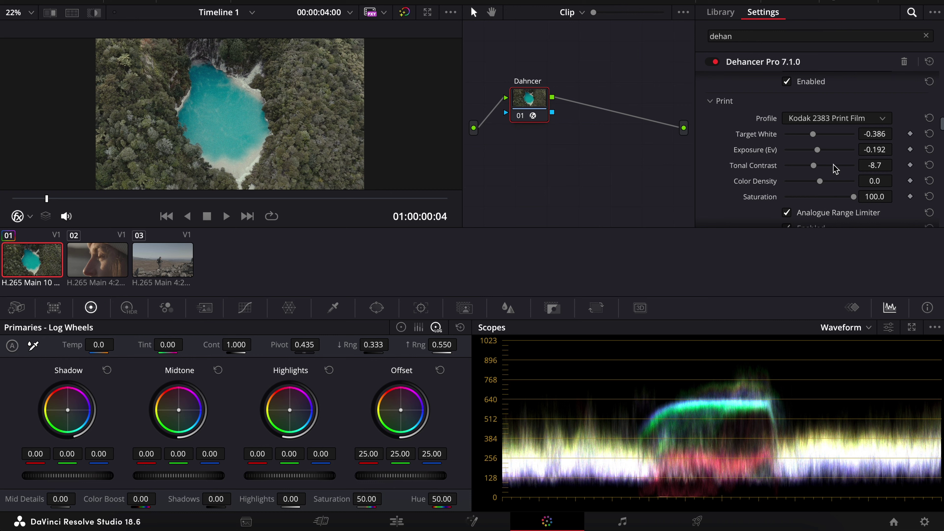
# Scroll up through Dehancer's settings panel
pyautogui.scroll(5, 829, 150)
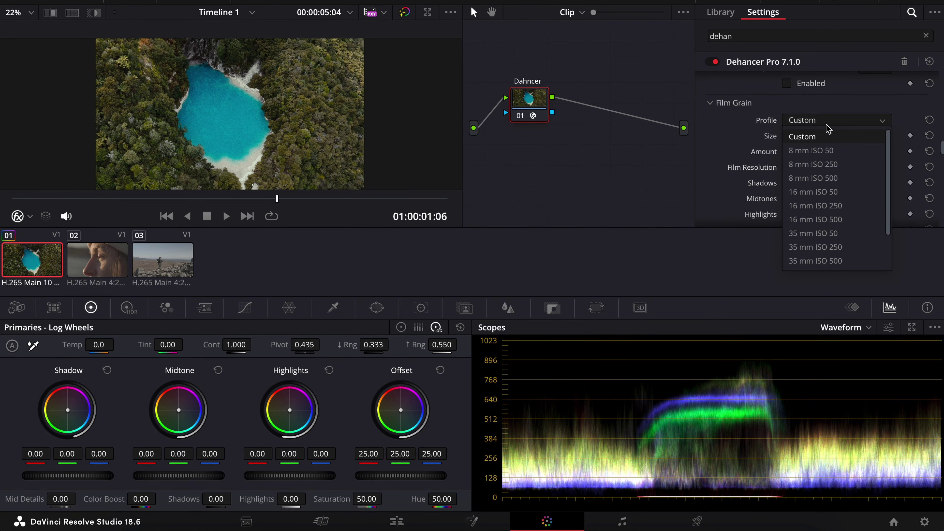
pyautogui.click(746, 121)
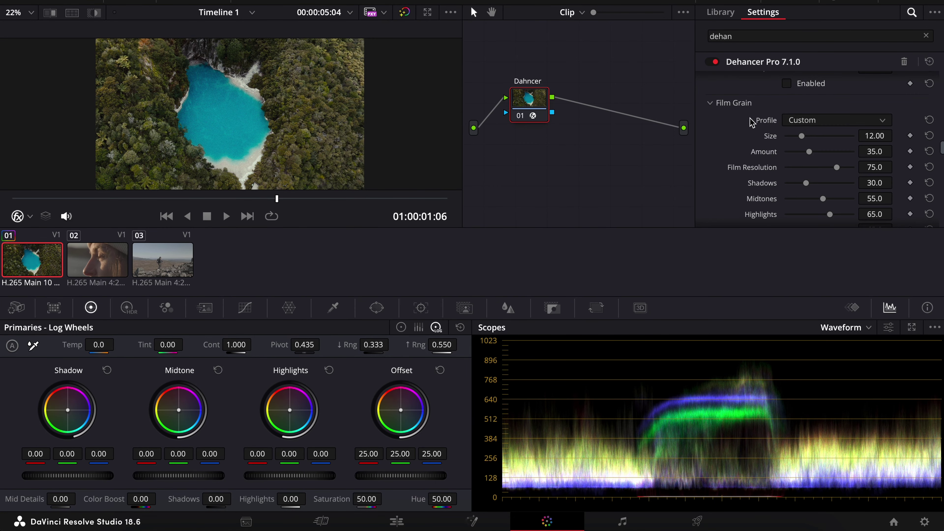
# Raise the custom film grain Size to 23.00
pyautogui.moveTo(803, 141); pyautogui.dragTo(824, 142)
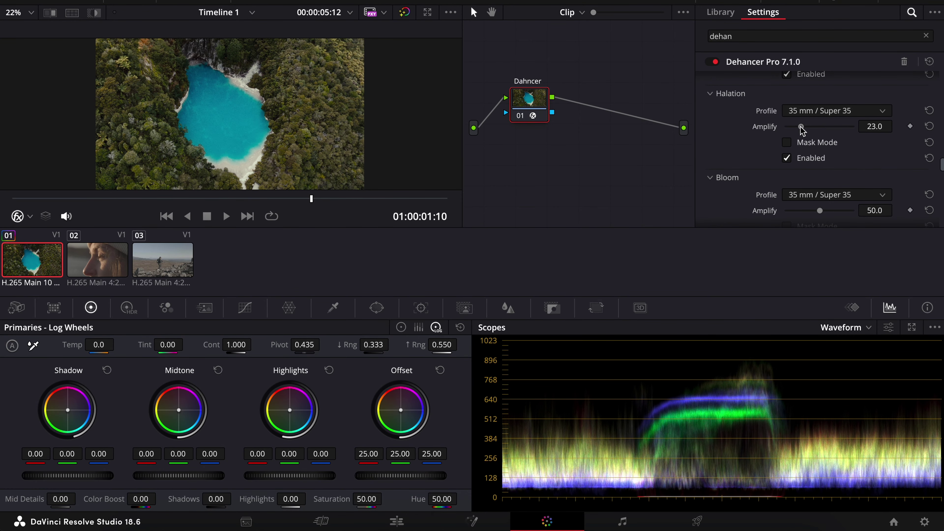
# Collapse the Halation and Bloom sections, then reopen the Halation settings
pyautogui.click(785, 93)
pyautogui.click(782, 110)
pyautogui.click(777, 96)
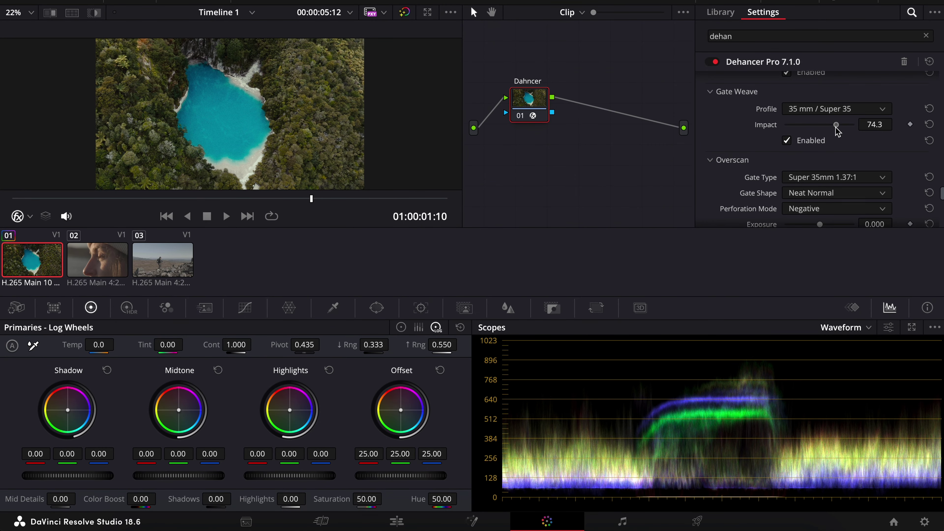
# Scroll down Dehancer's settings panel past Gate Weave
pyautogui.scroll(-5, 832, 160)
pyautogui.scroll(3, 821, 163)
pyautogui.scroll(-3, 821, 164)
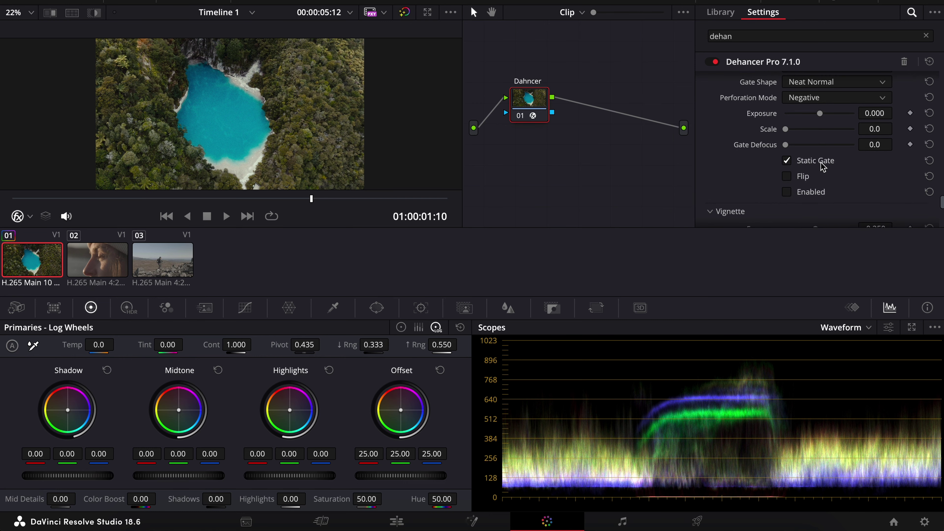
pyautogui.click(790, 193)
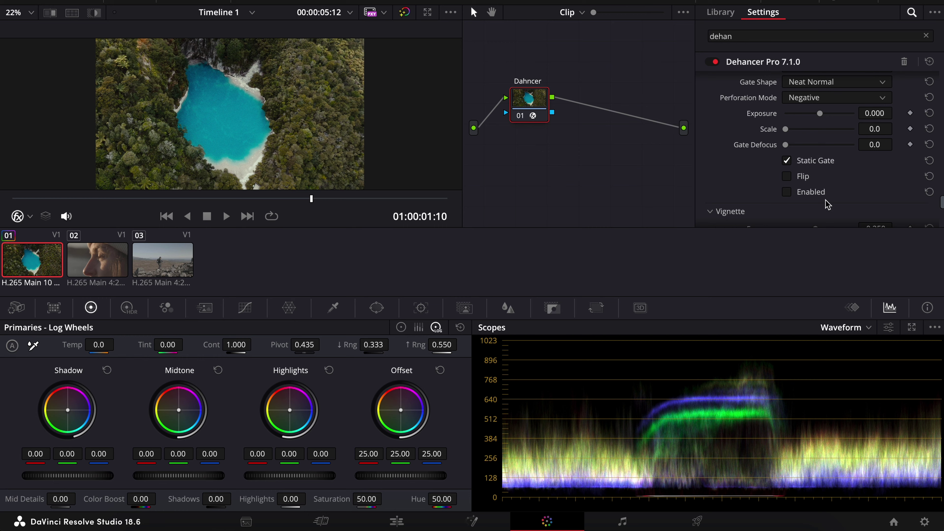
pyautogui.scroll(-3, 827, 204)
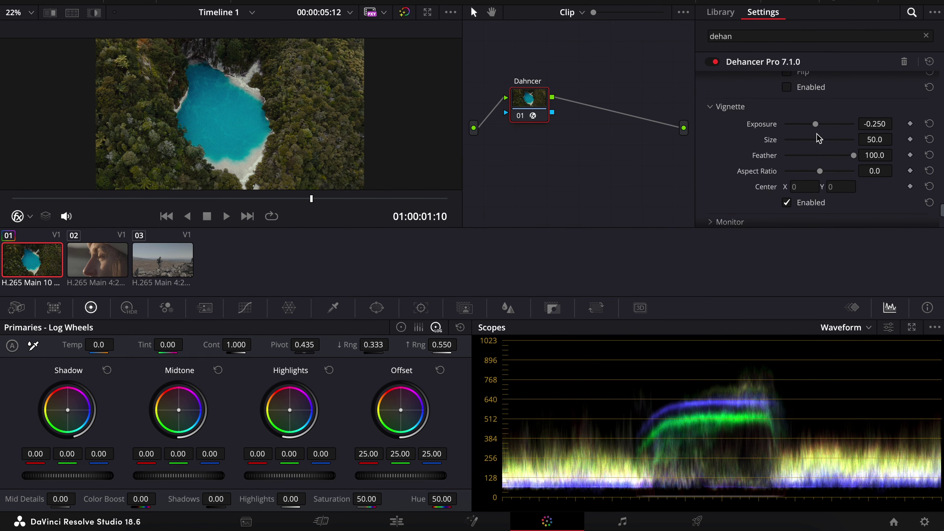
# Drag the Vignette Exposure slider to darken the lake shot's edges
pyautogui.moveTo(815, 124); pyautogui.dragTo(760, 131)
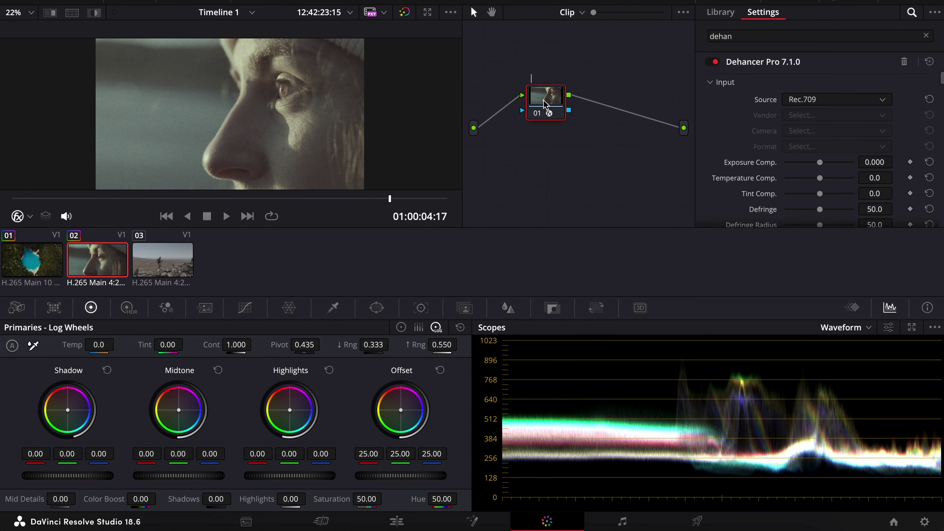
pyautogui.write('r')
pyautogui.press('Return')
pyautogui.click(856, 103)
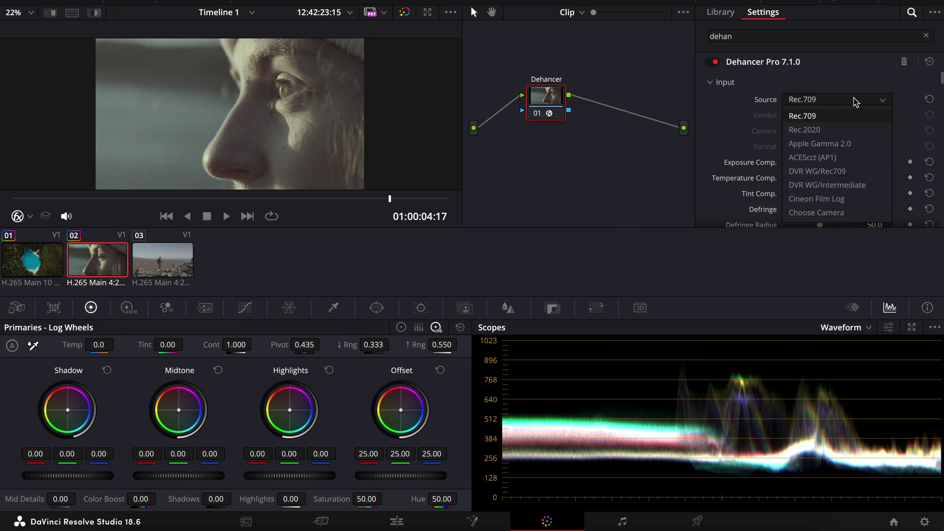
pyautogui.click(826, 211)
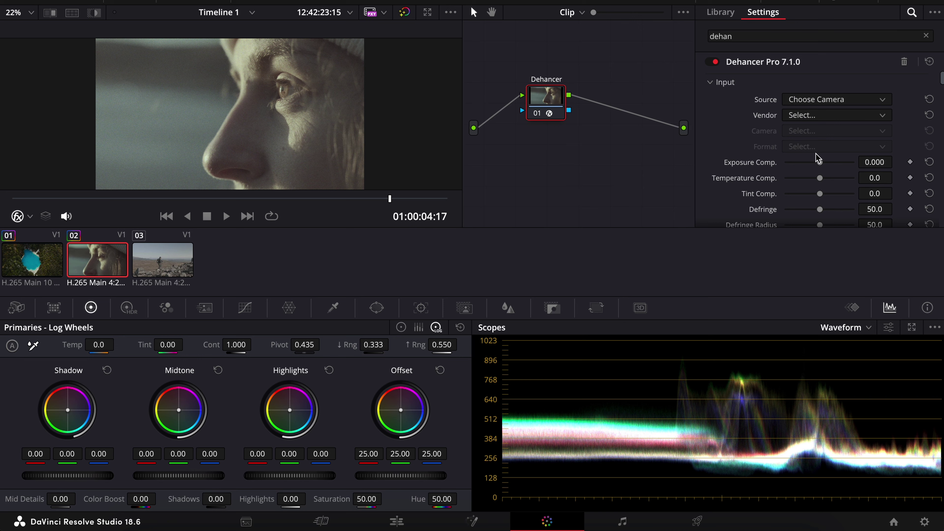
pyautogui.click(805, 118)
pyautogui.click(807, 187)
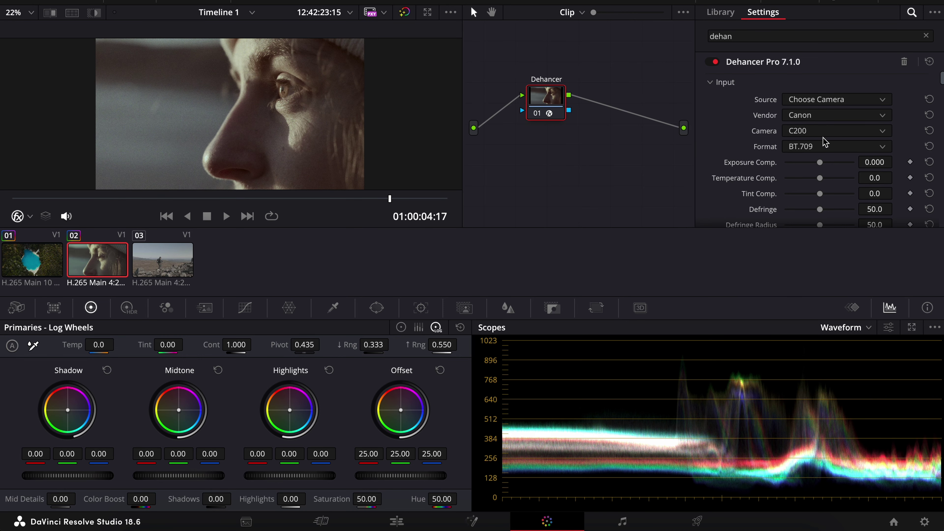
# Set Dehancer's input to Canon R5 C-Log 3 Cinema Gamut and reset Exposure Comp. to 0
pyautogui.click(821, 131)
pyautogui.click(807, 217)
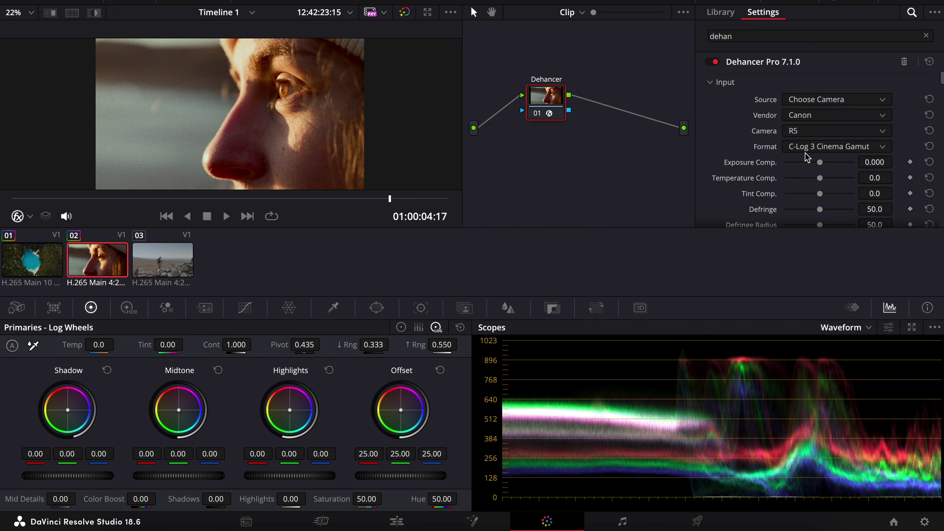
pyautogui.scroll(-2, 797, 154)
pyautogui.click(819, 117)
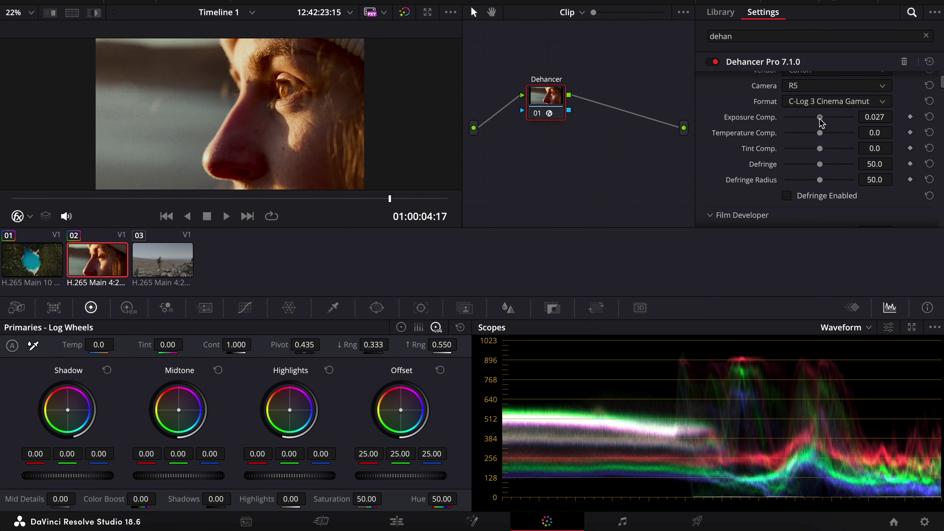
pyautogui.doubleClick(743, 118)
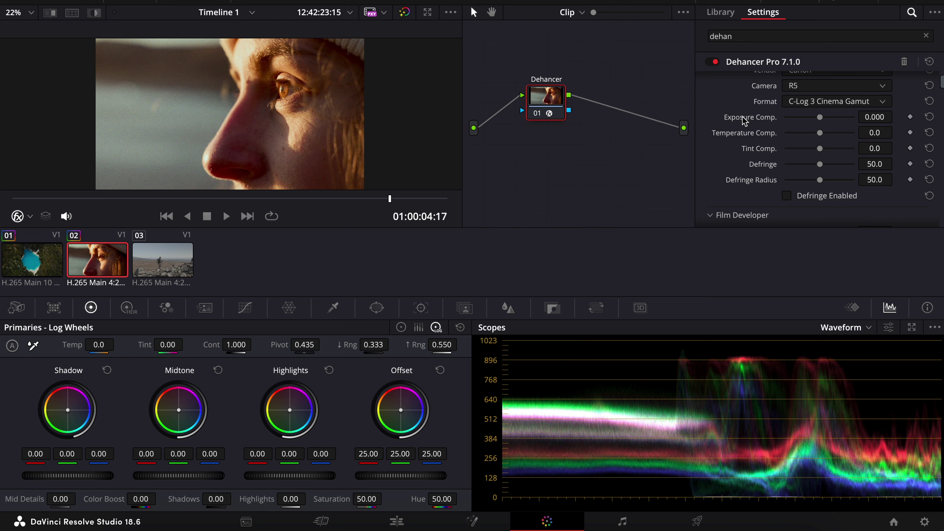
pyautogui.scroll(-10, 743, 119)
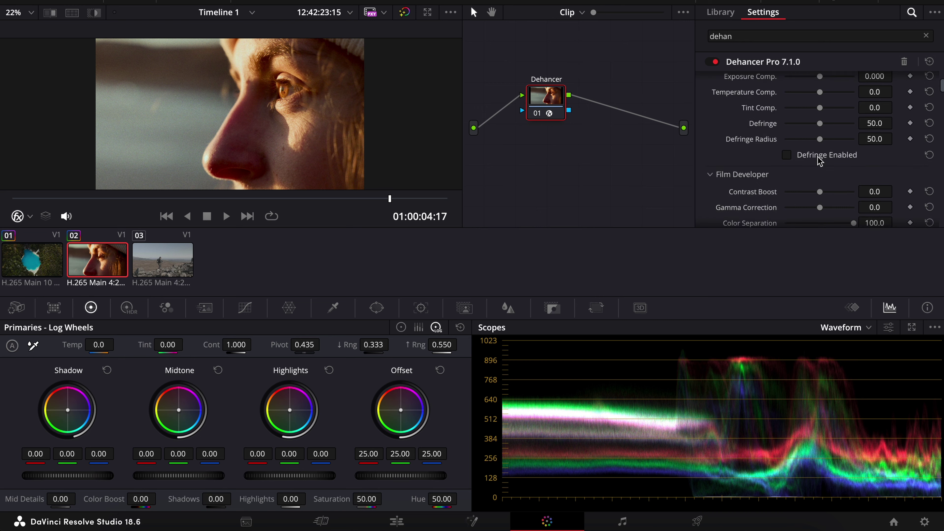
pyautogui.scroll(-3, 820, 161)
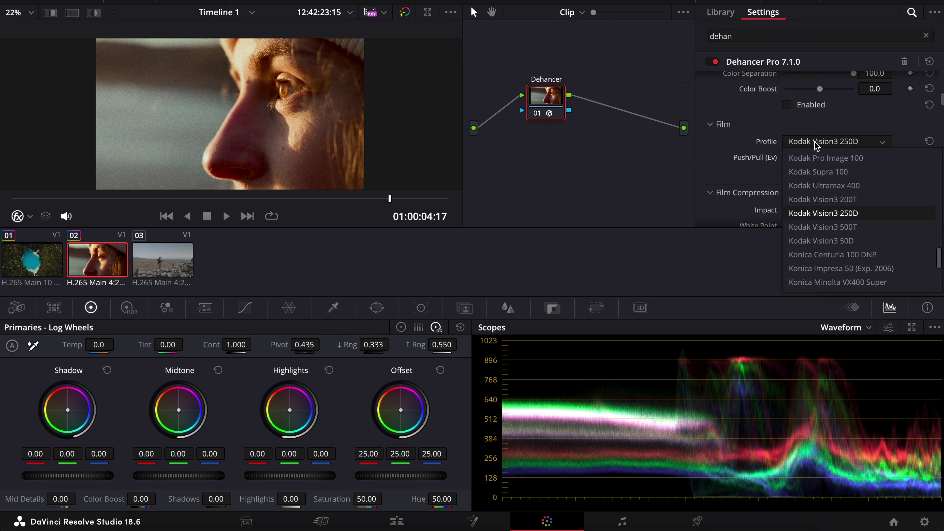
pyautogui.scroll(1, 814, 142)
# Keep Kodak Vision3 200T as the film stock and raise Expand Black Point to 8.45
pyautogui.click(834, 201)
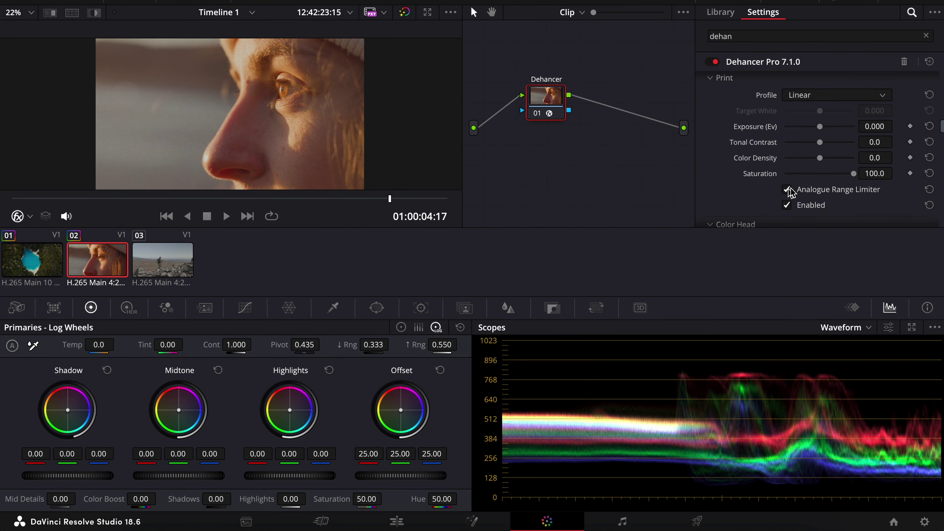
pyautogui.scroll(6, 814, 143)
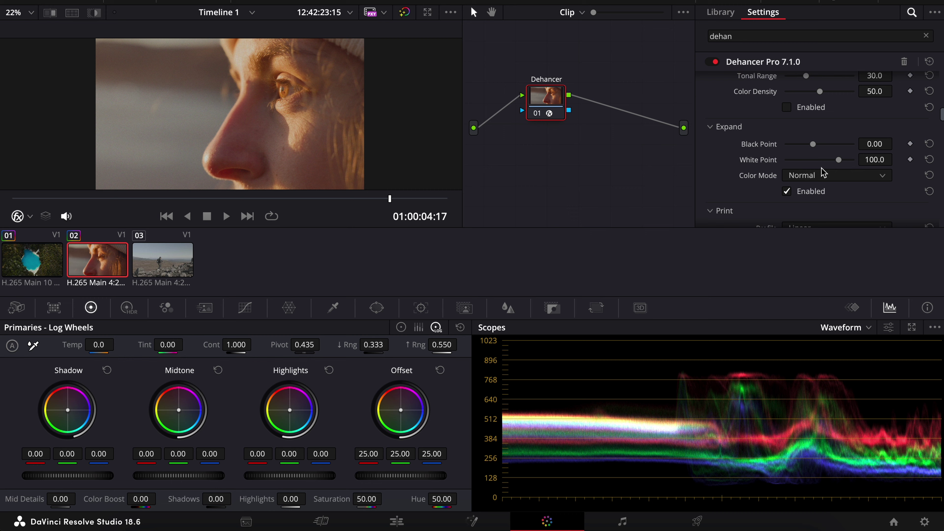
pyautogui.moveTo(814, 151); pyautogui.dragTo(842, 164)
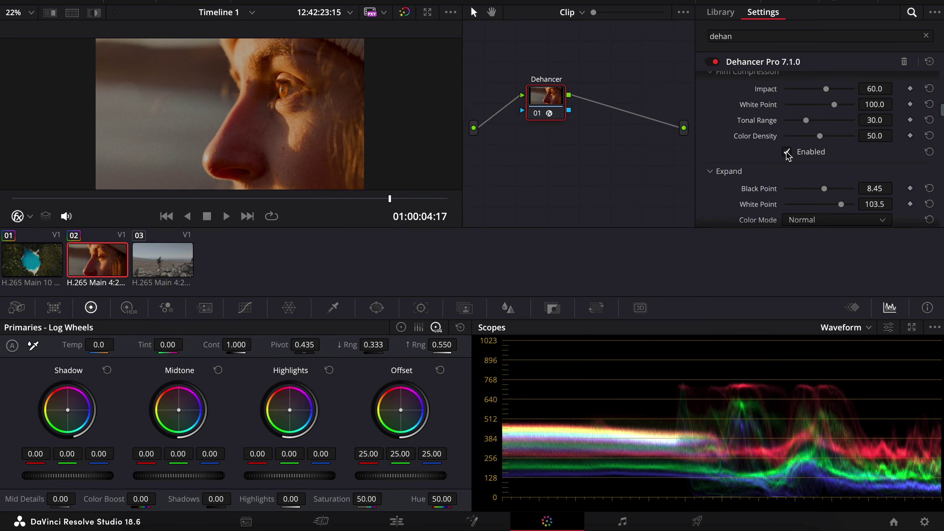
# Lower Film Compression Tonal Range to 17.5 and Film Grain Amount to 26.6
pyautogui.moveTo(803, 119); pyautogui.dragTo(797, 123)
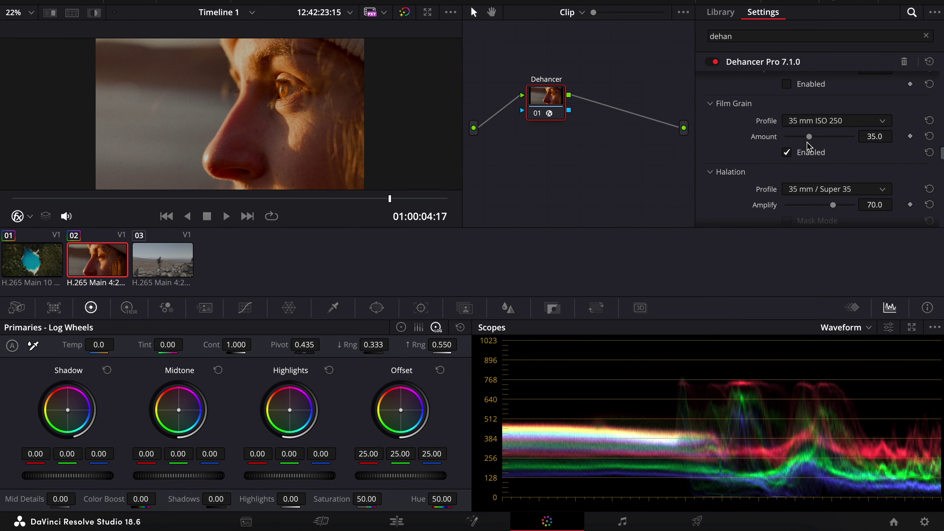
pyautogui.click(805, 119)
pyautogui.click(794, 138)
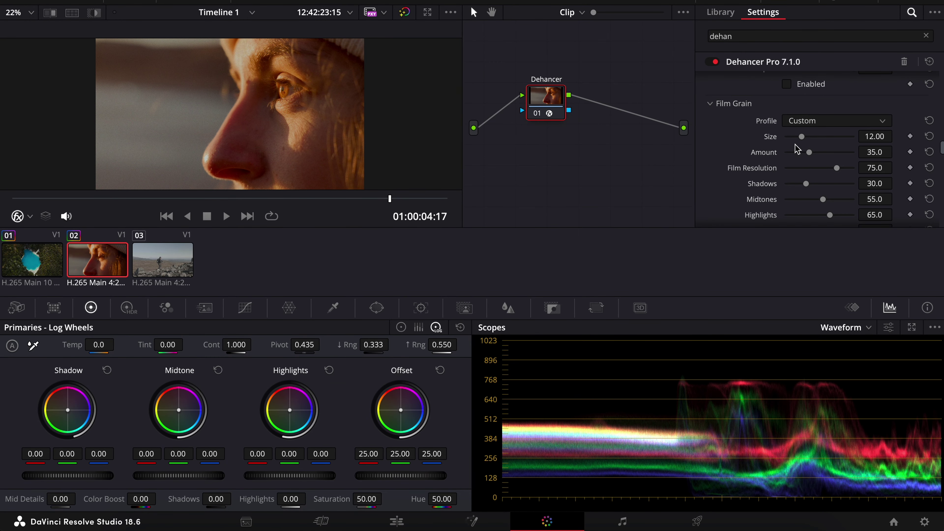
pyautogui.moveTo(811, 152); pyautogui.dragTo(803, 151)
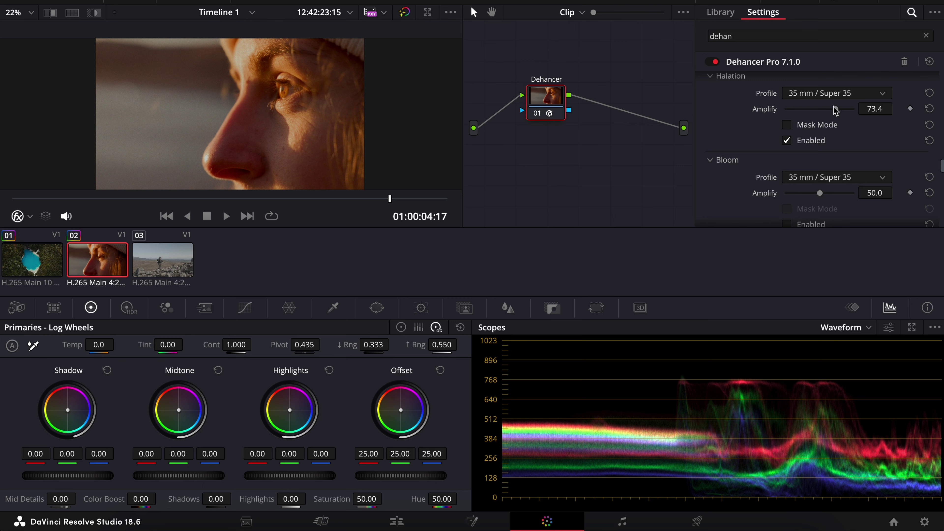
pyautogui.click(822, 96)
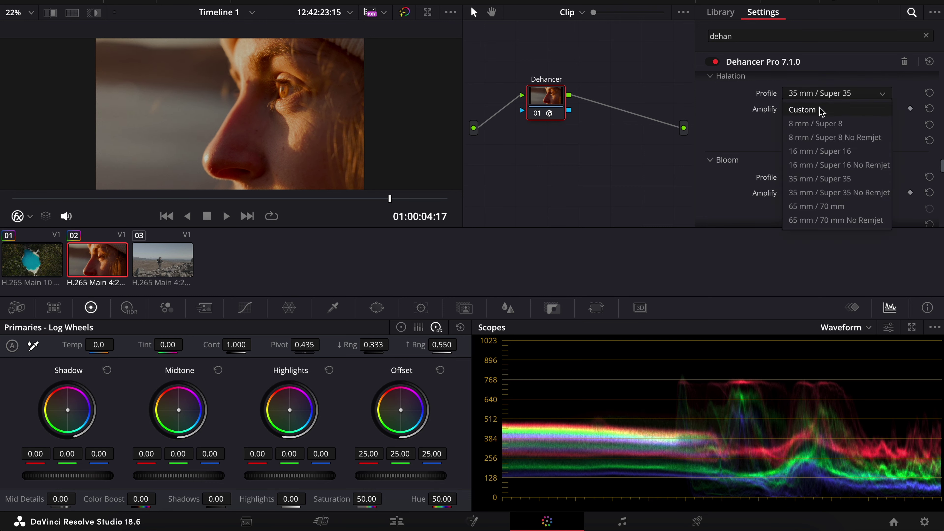
pyautogui.click(820, 108)
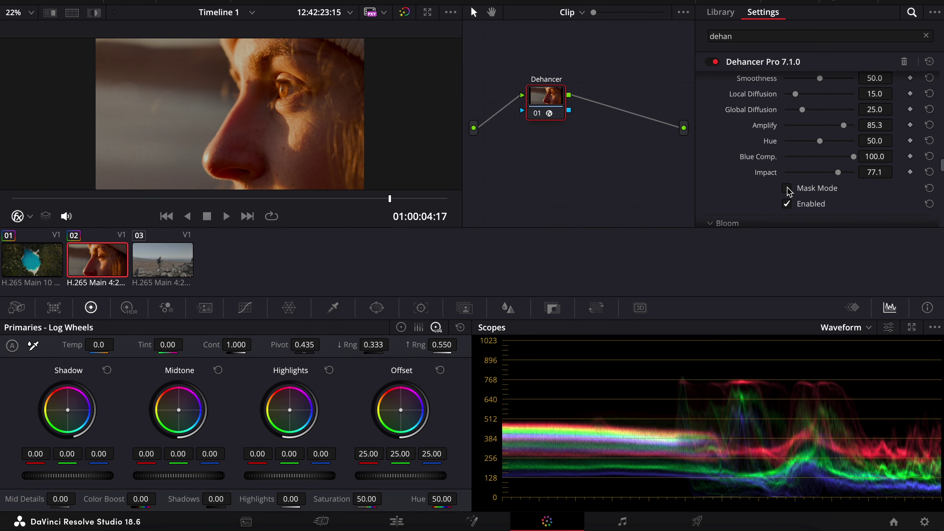
# Push the portrait's Bloom Amplify up, then settle it back at about 24.8
pyautogui.scroll(3, 858, 168)
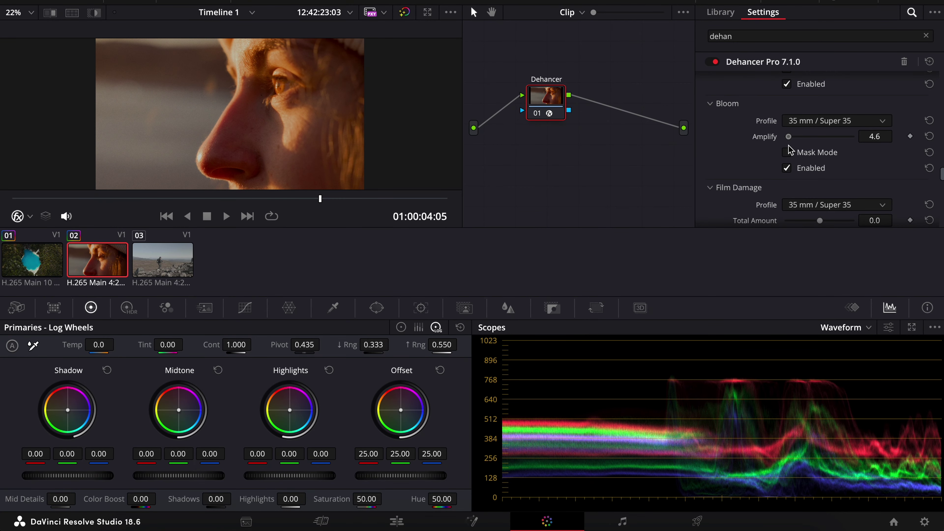
pyautogui.moveTo(797, 145); pyautogui.dragTo(811, 147)
pyautogui.click(818, 121)
pyautogui.press('Escape')
pyautogui.moveTo(823, 137); pyautogui.dragTo(800, 139)
pyautogui.scroll(-5, 798, 153)
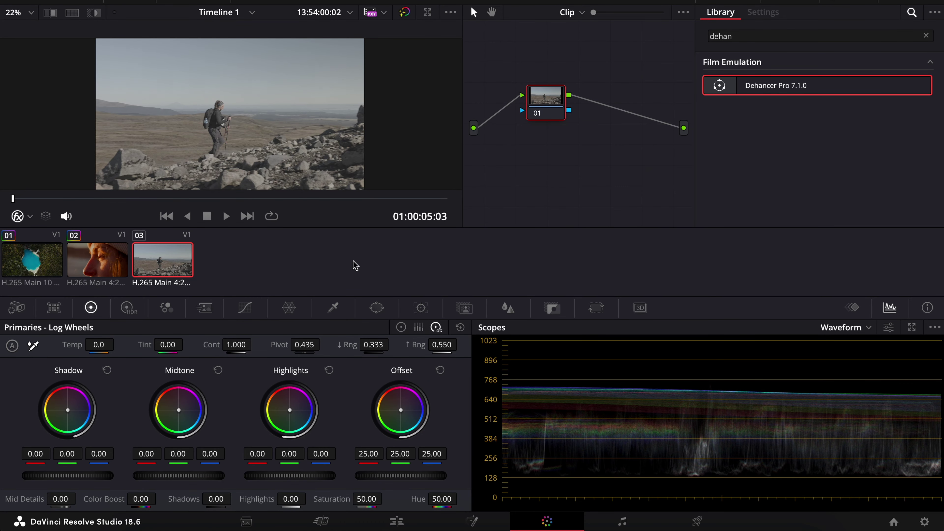
pyautogui.moveTo(776, 85); pyautogui.dragTo(545, 97)
pyautogui.click(836, 100)
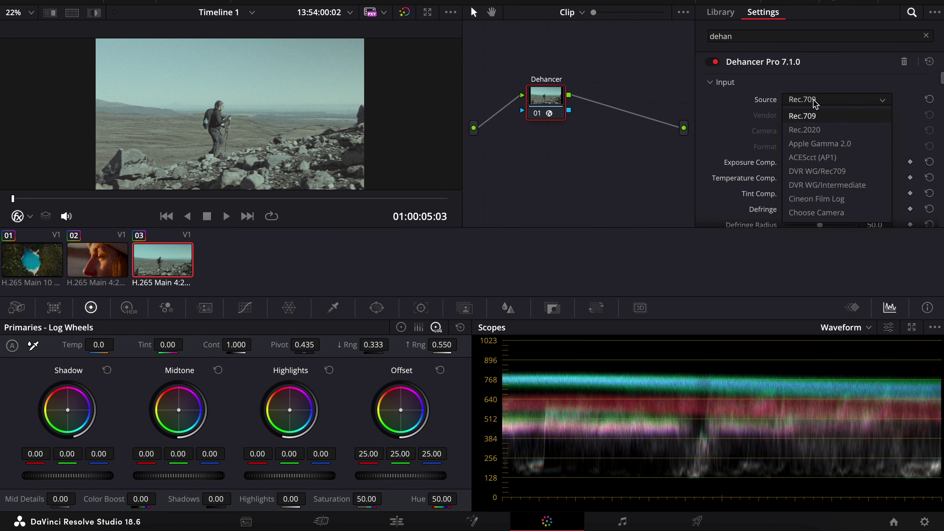
pyautogui.click(816, 211)
pyautogui.click(818, 117)
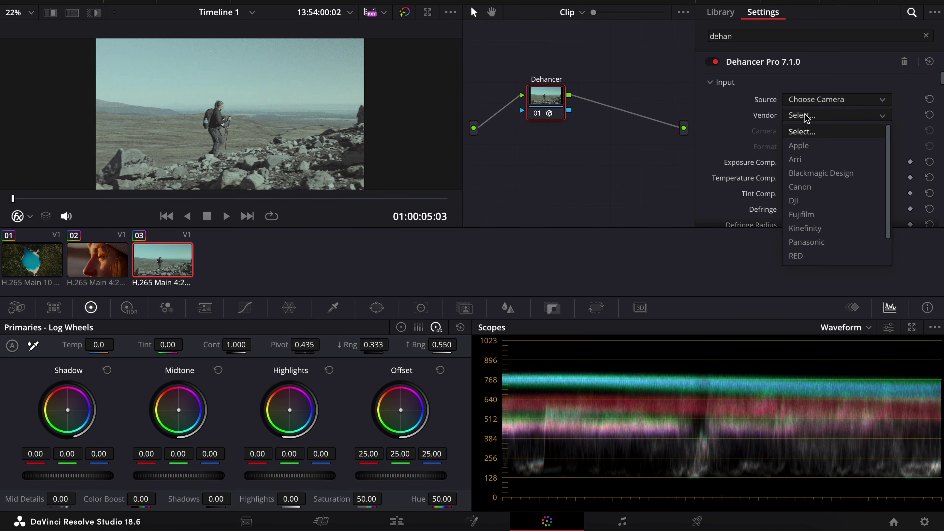
# Set the hiker clip's Dehancer input to Canon R5 C-Log 3 and lower its exposure compensation
pyautogui.click(808, 183)
pyautogui.scroll(-1, 820, 132)
pyautogui.moveTo(819, 129); pyautogui.dragTo(823, 147)
pyautogui.scroll(-5, 821, 149)
pyautogui.click(832, 140)
pyautogui.scroll(4, 870, 196)
pyautogui.scroll(10, 869, 197)
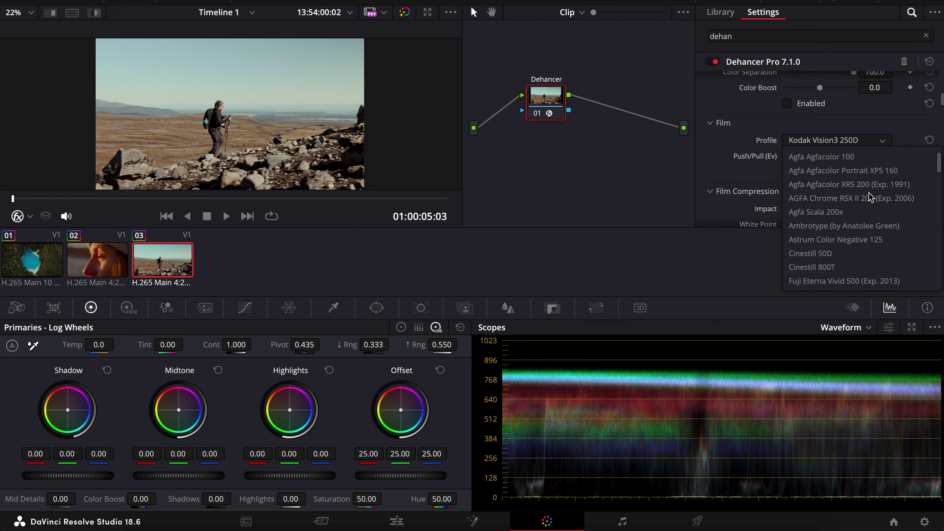
pyautogui.click(823, 246)
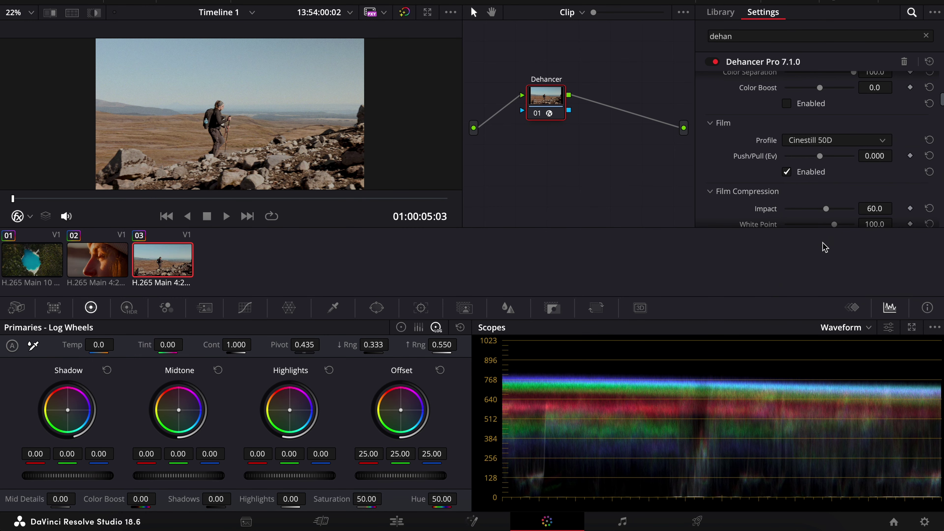
pyautogui.scroll(-5, 839, 152)
pyautogui.click(805, 142)
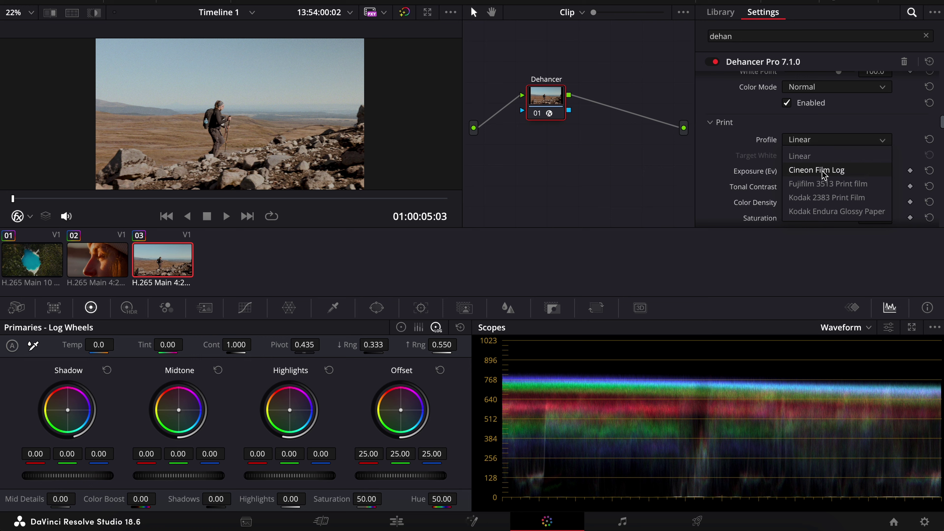
pyautogui.click(829, 183)
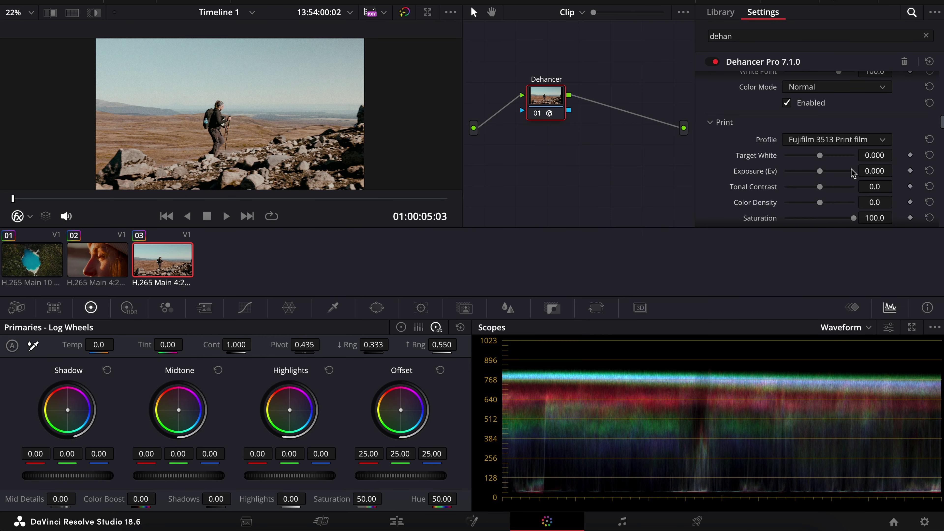
pyautogui.moveTo(857, 175); pyautogui.dragTo(854, 175)
pyautogui.scroll(-1, 836, 173)
pyautogui.moveTo(819, 171); pyautogui.dragTo(841, 175)
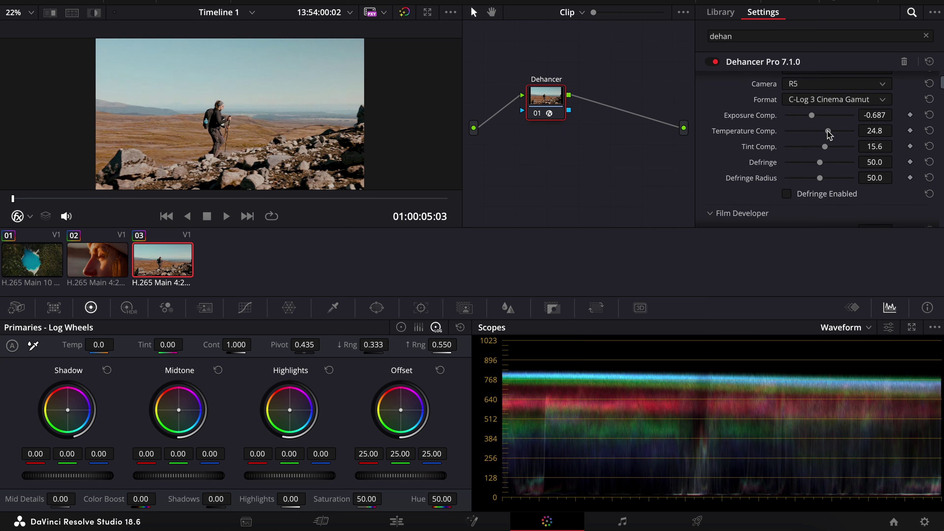